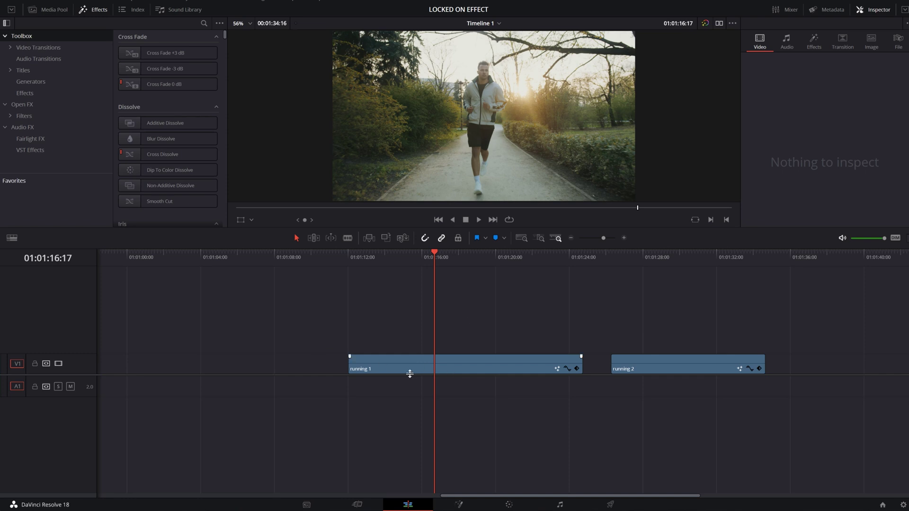
Open the running 1 clip on the Fusion page and rewind to an earlier frame.
left_click(394, 358)
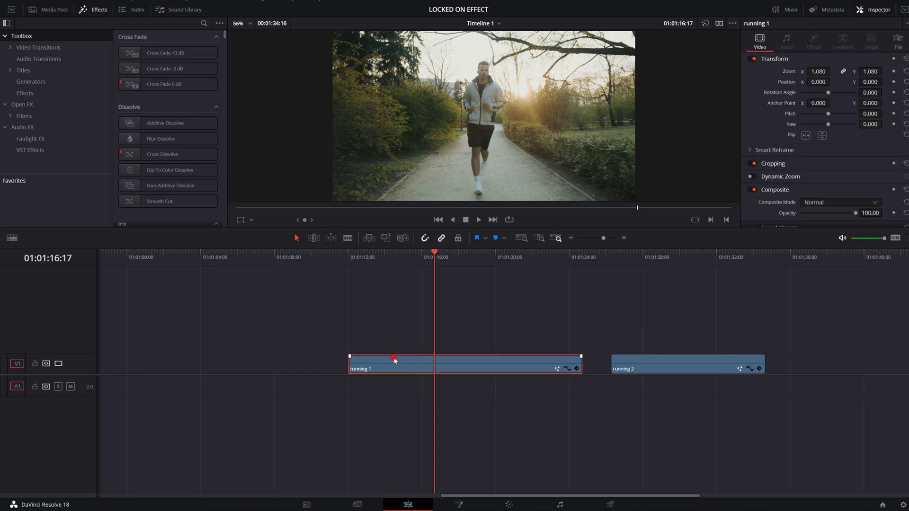
left_click(458, 505)
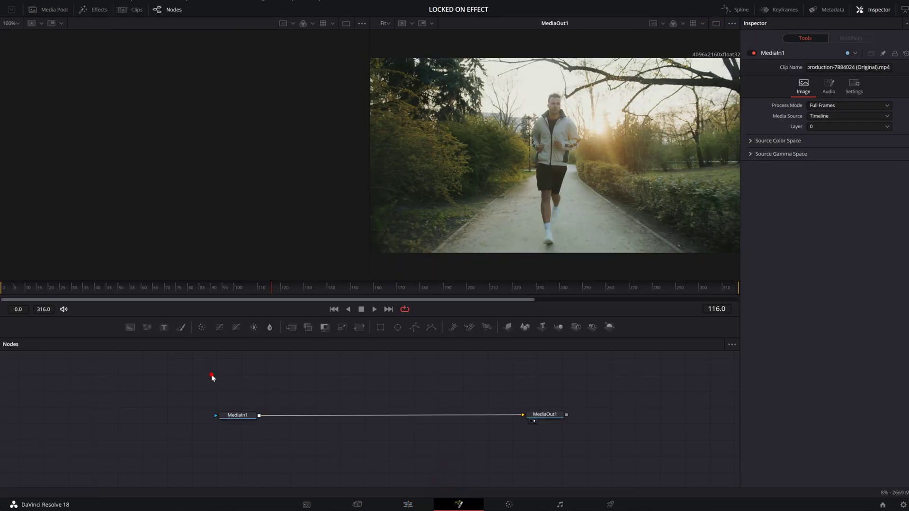
left_click_drag(211, 375, 552, 442)
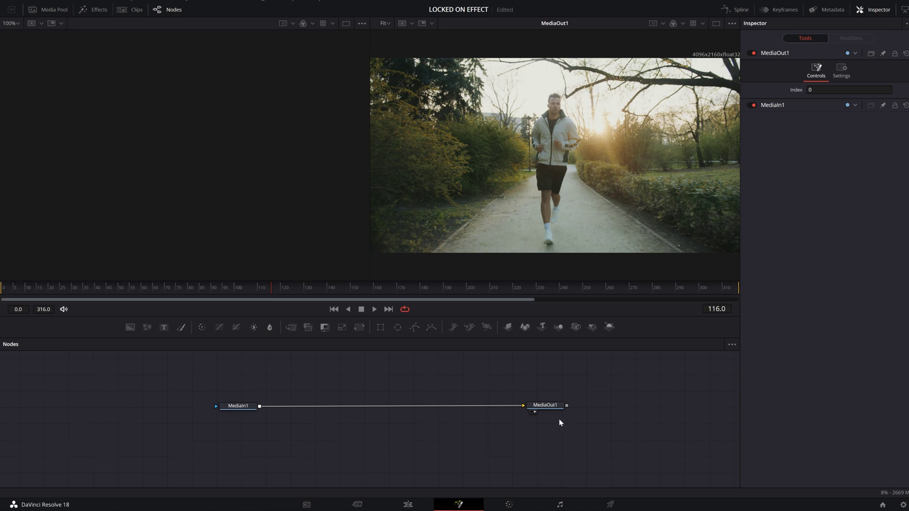
left_click_drag(276, 294, 2, 294)
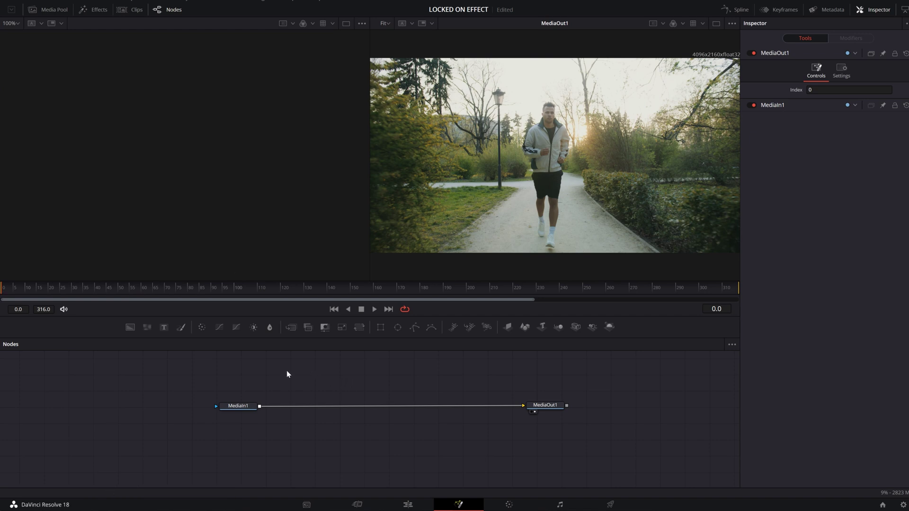
Insert a Tracker node between MediaIn1 and MediaOut1.
left_click(229, 405)
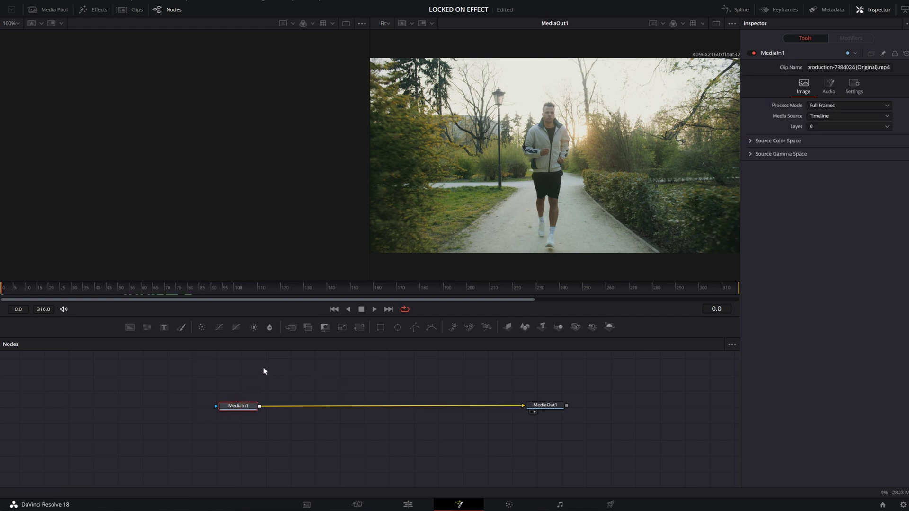
key("shift+space")
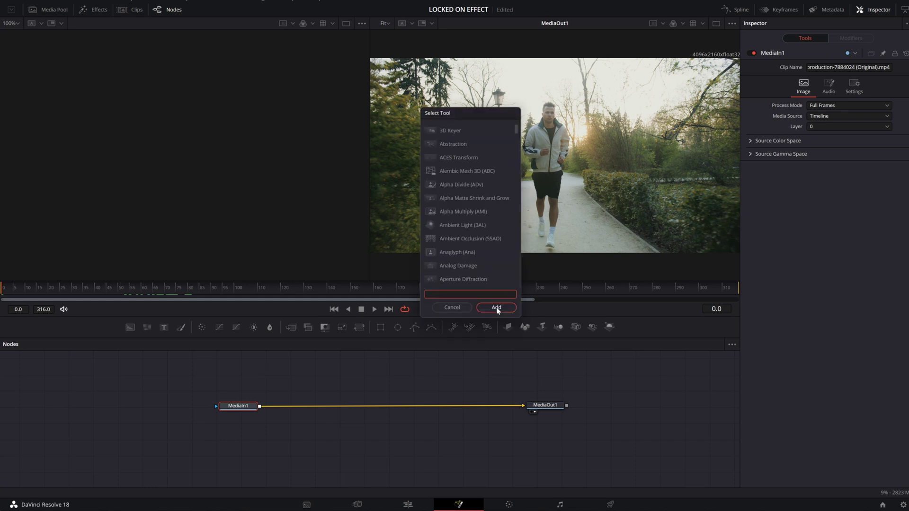
type("tracker")
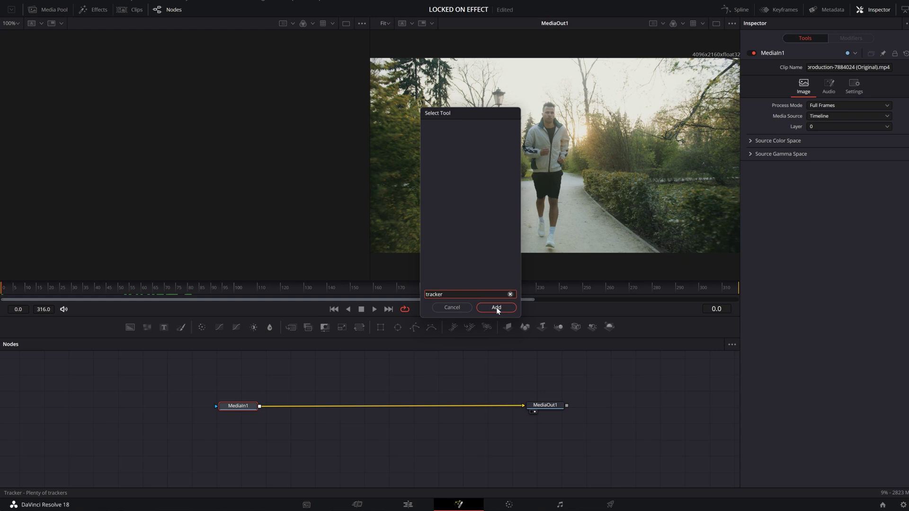
left_click(496, 307)
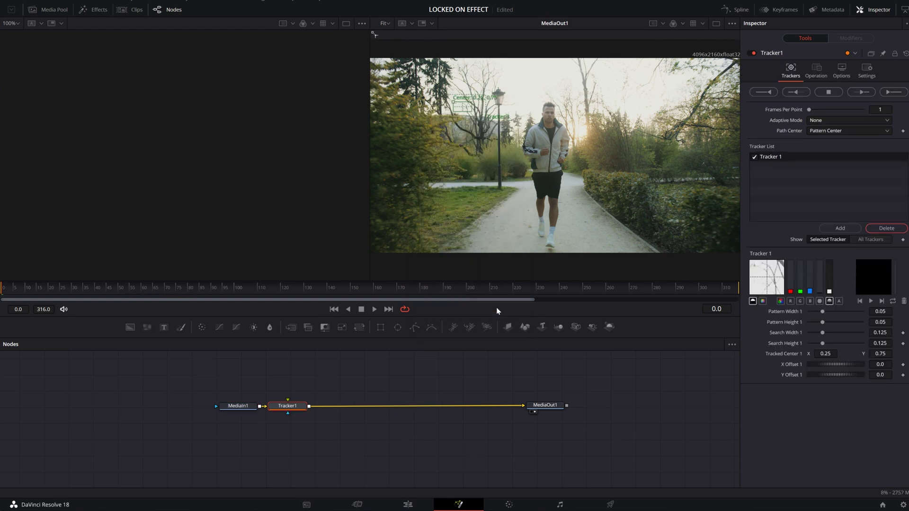
left_click_drag(284, 409, 332, 411)
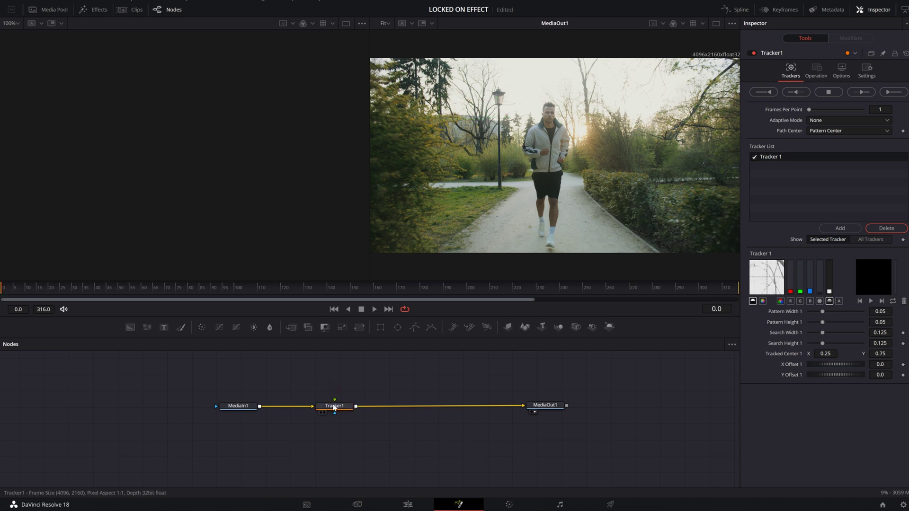
Set Tracker1's Adaptive Mode to Best match.
left_click(334, 406)
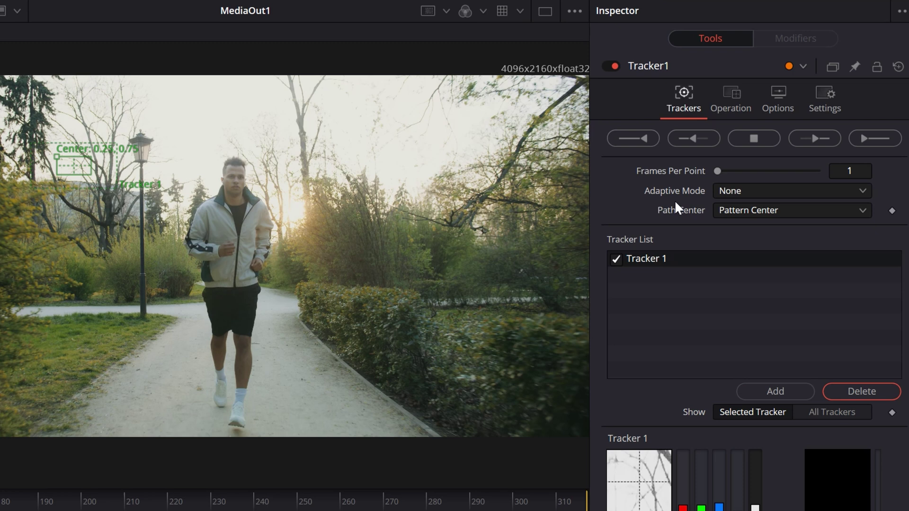
left_click(751, 191)
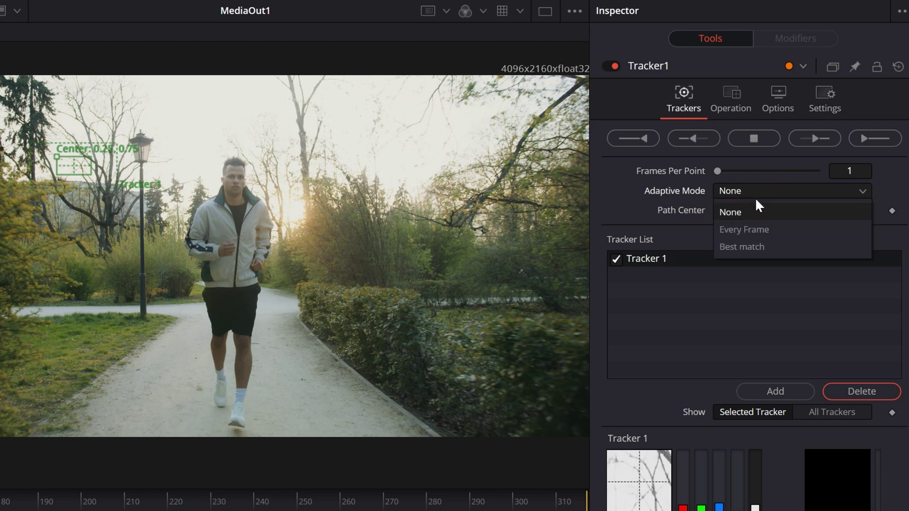
left_click(750, 246)
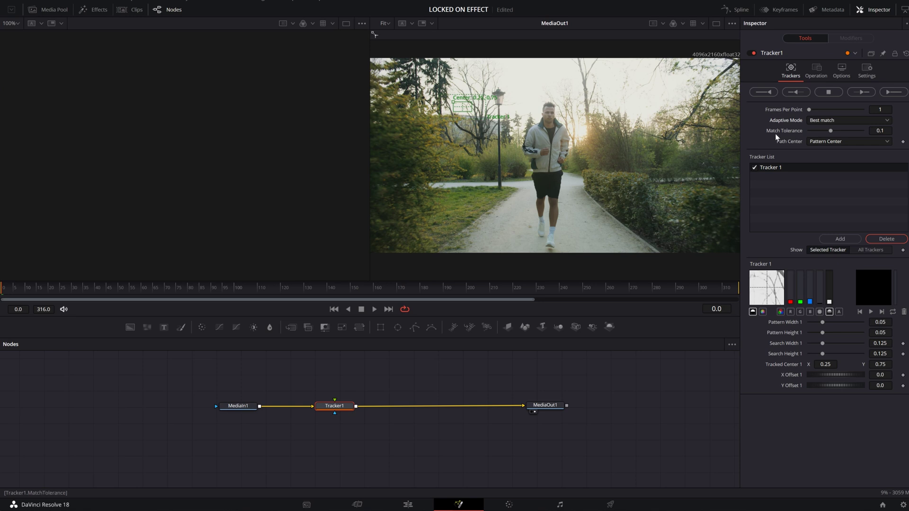
scroll(410, 107, "up", 2)
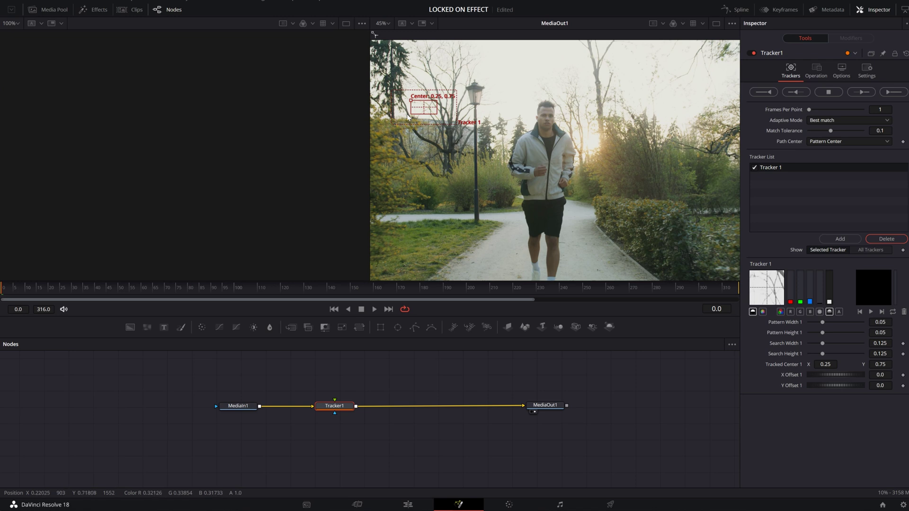
Place Tracker 1 on the runner's face and shrink its pattern and search area boxes.
left_click_drag(418, 108, 533, 115)
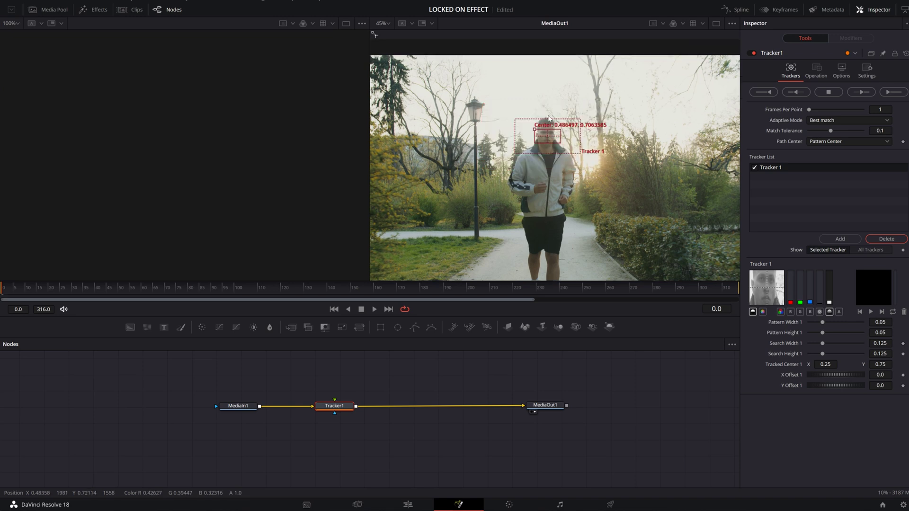
scroll(538, 134, "up", 2)
scroll(538, 133, "up", 2)
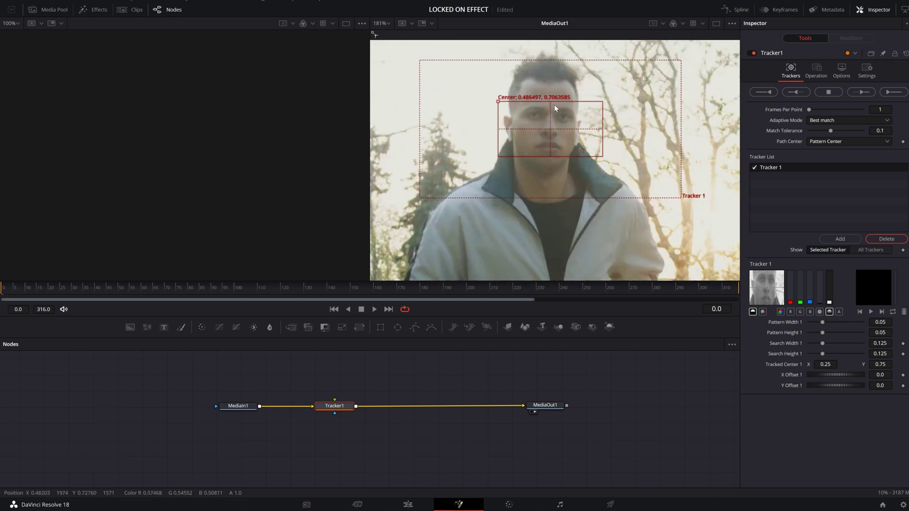
scroll(574, 107, "up", 1)
left_click_drag(615, 95, 516, 127)
scroll(516, 127, "down", 1)
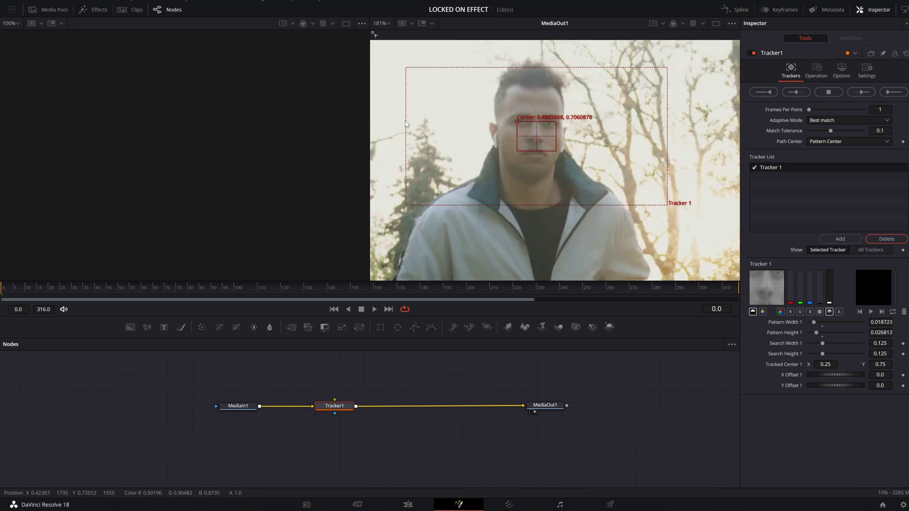
left_click_drag(404, 120, 508, 138)
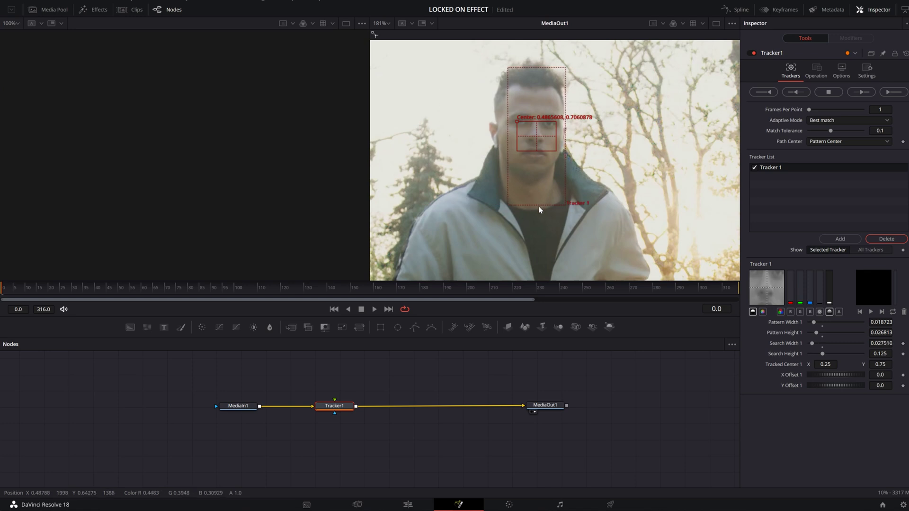
left_click_drag(539, 210, 533, 171)
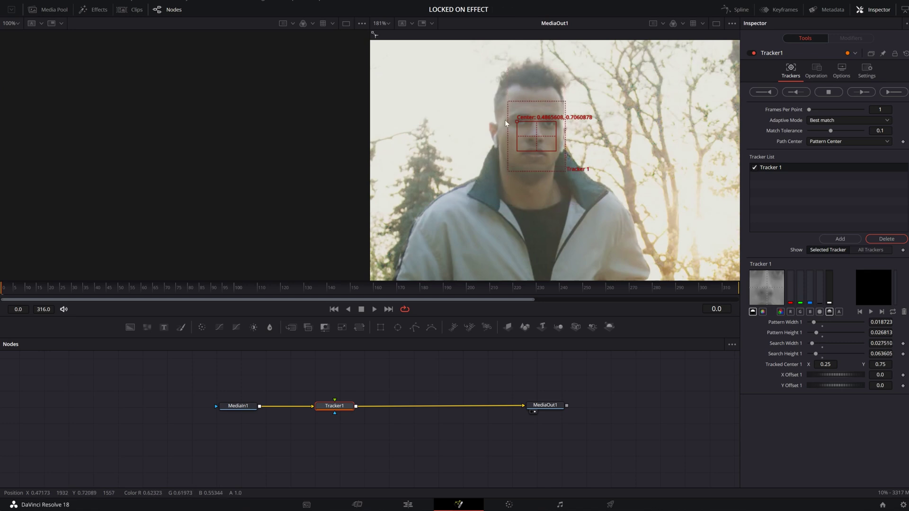
Track the runner's face forward across frames 0–316 and dismiss the Render completed message.
left_click(887, 94)
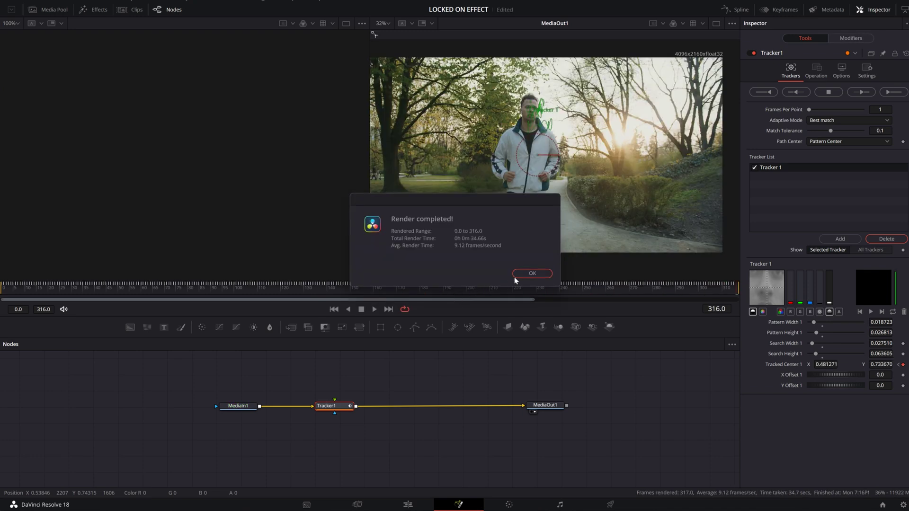
left_click(526, 273)
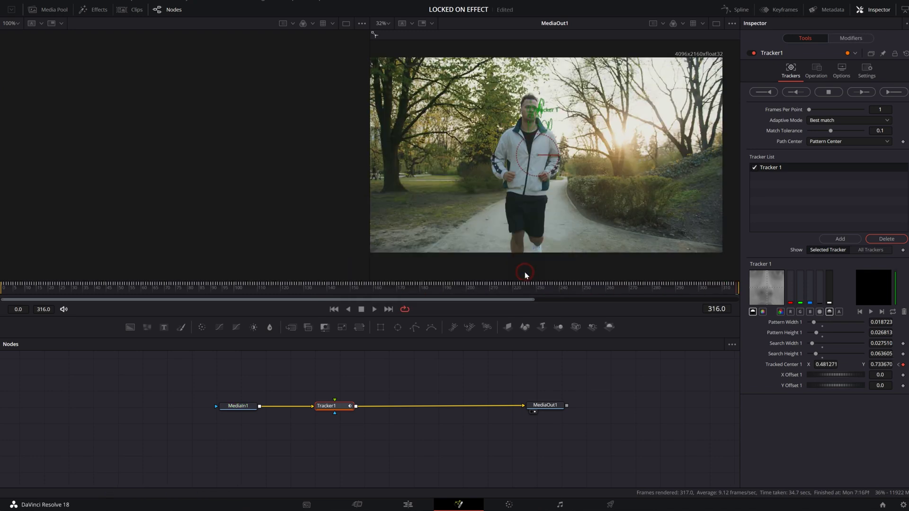
Set Tracker1's operation to Match Move with Merge set to BG only, then scrub to check.
left_click(815, 73)
left_click(817, 90)
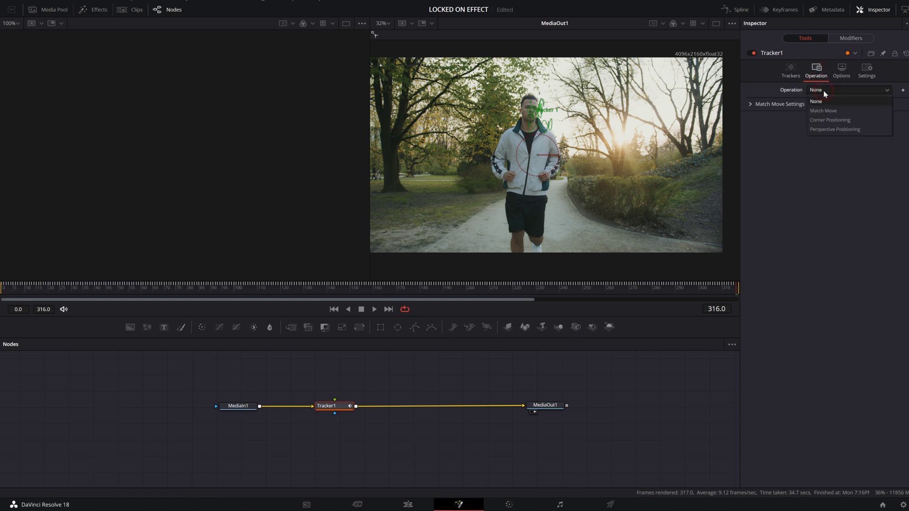
left_click(822, 111)
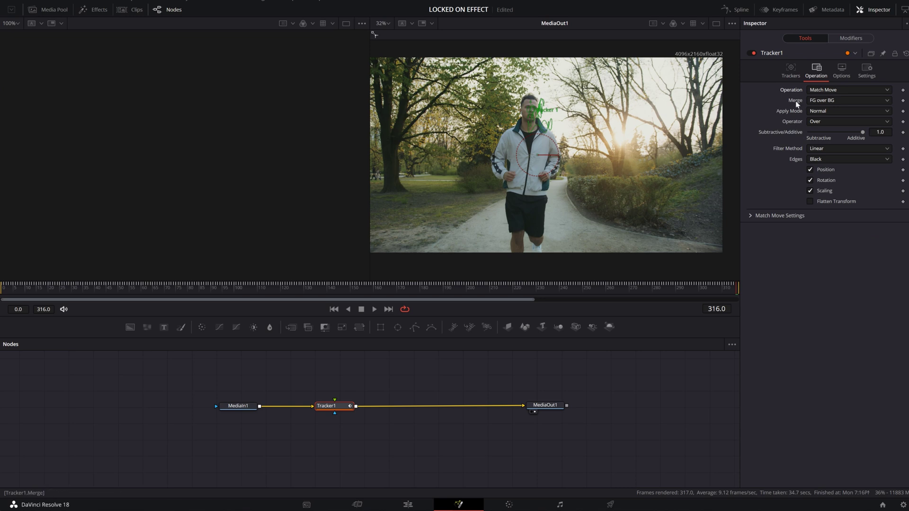
left_click(833, 100)
left_click(829, 111)
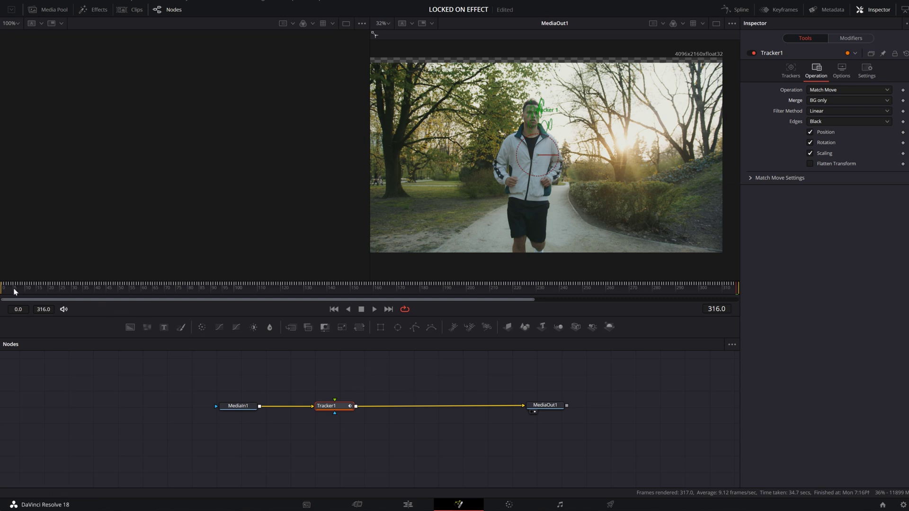
left_click_drag(15, 292, 234, 299)
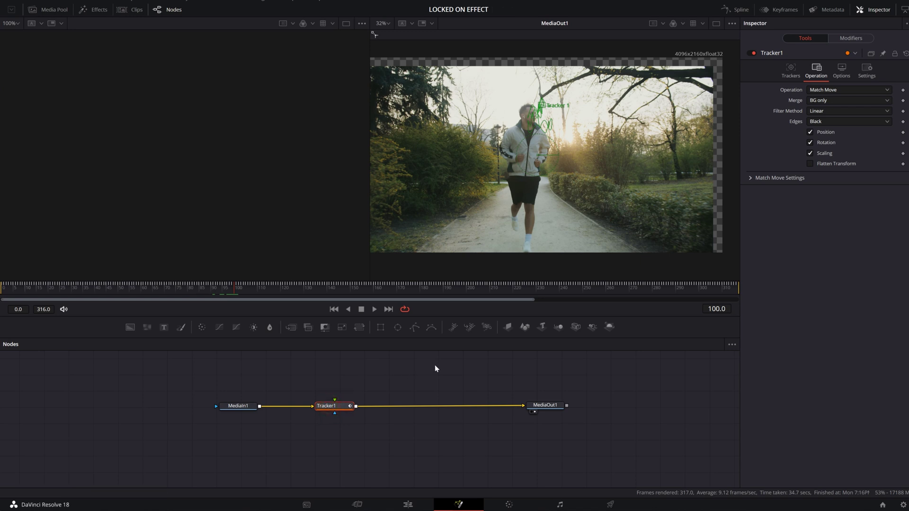
Add a Transform node after Tracker1 and scale the clip to 1.201 to hide edges.
key("shift+space")
type("transfor")
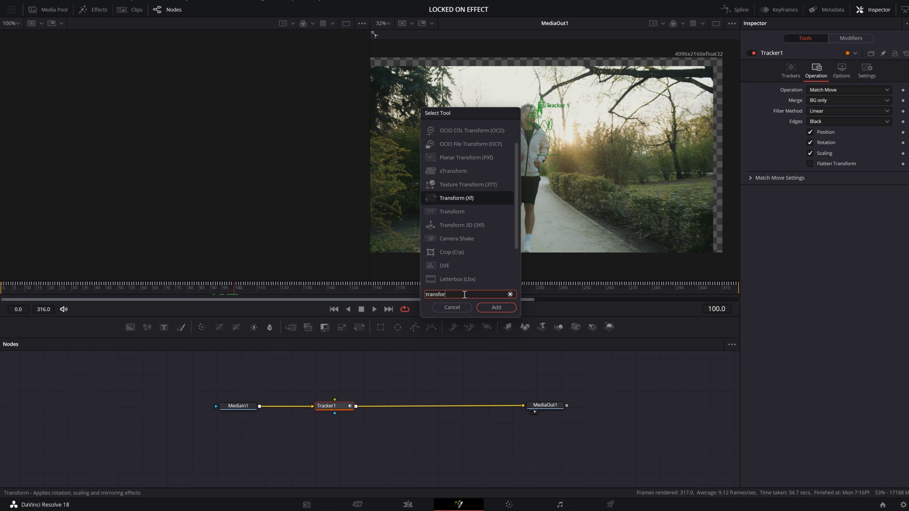
key("Return")
left_click_drag(236, 286, 291, 295)
left_click_drag(360, 295, 552, 288)
left_click_drag(879, 131, 521, 110)
scroll(520, 110, "down", 2)
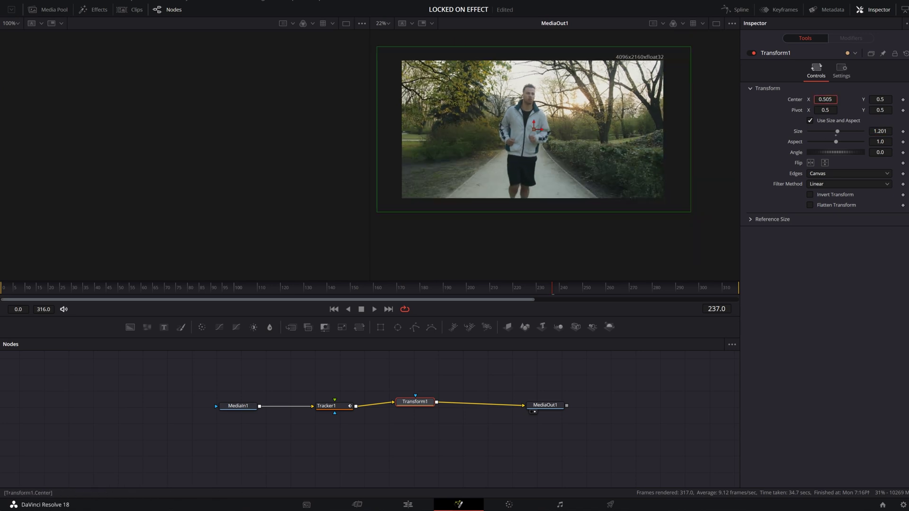
left_click_drag(479, 297, 119, 290)
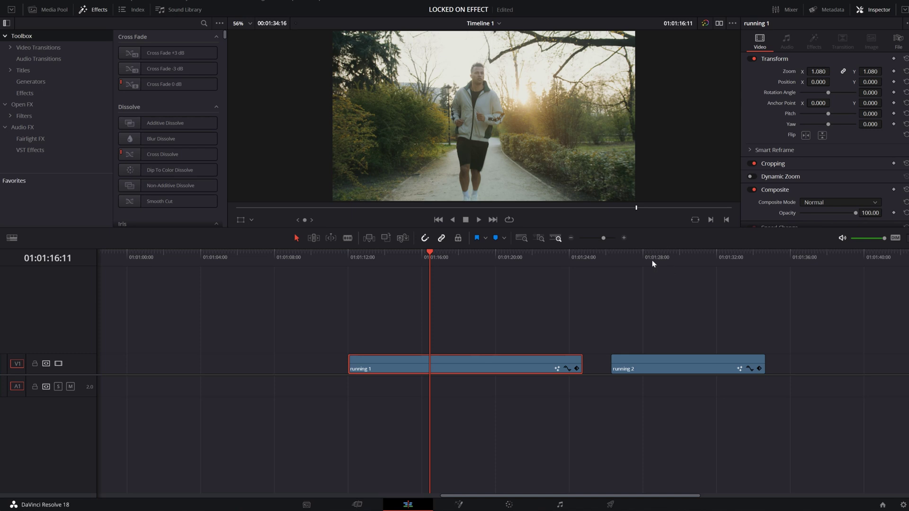
Open running 2 in Fusion and insert a Planar Tracker node between input and output.
left_click(661, 256)
left_click(458, 504)
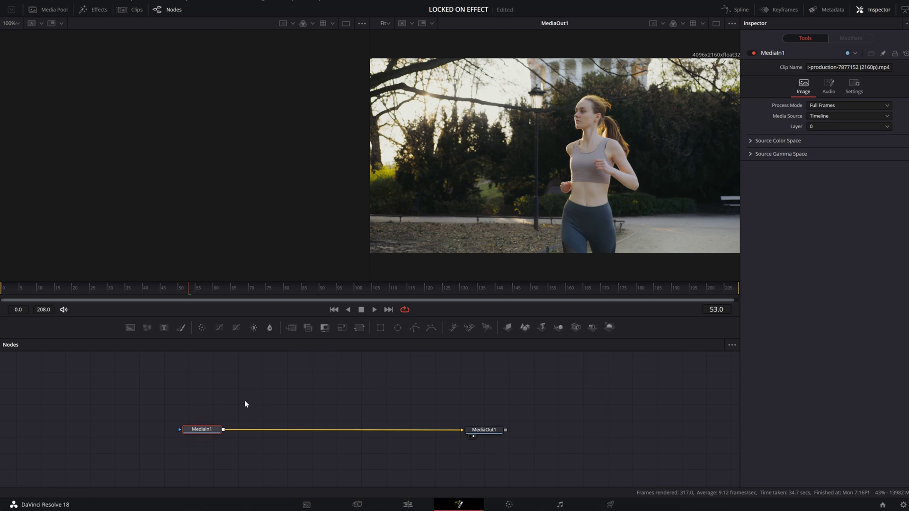
key("shift+space")
type("Planar Tracker")
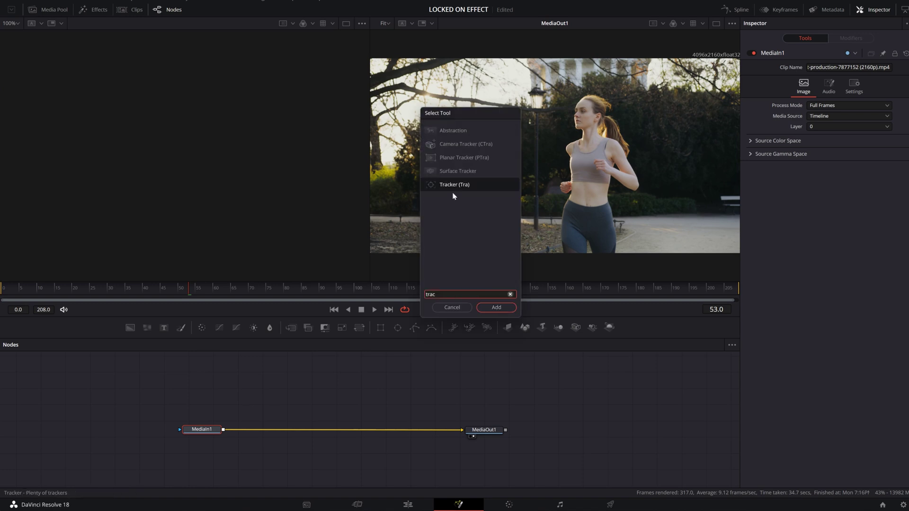
left_click(496, 307)
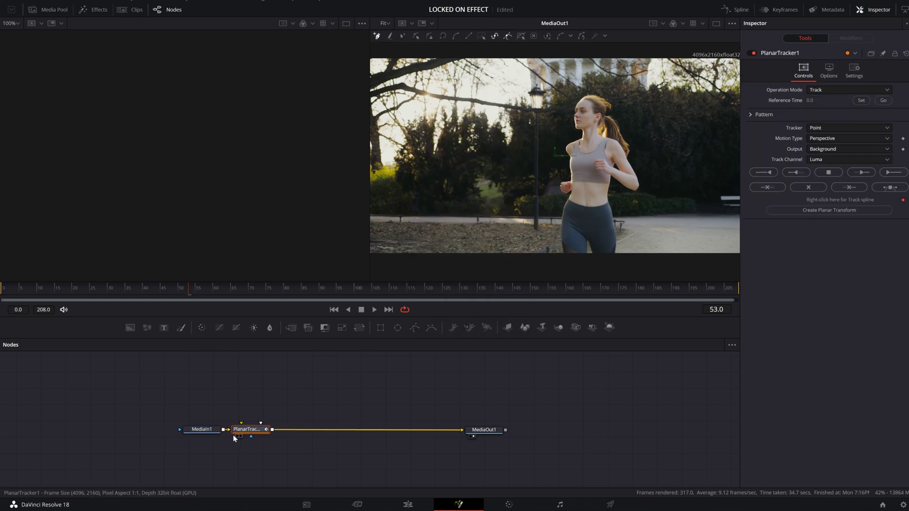
left_click_drag(235, 434, 284, 429)
left_click_drag(168, 288, 3, 290)
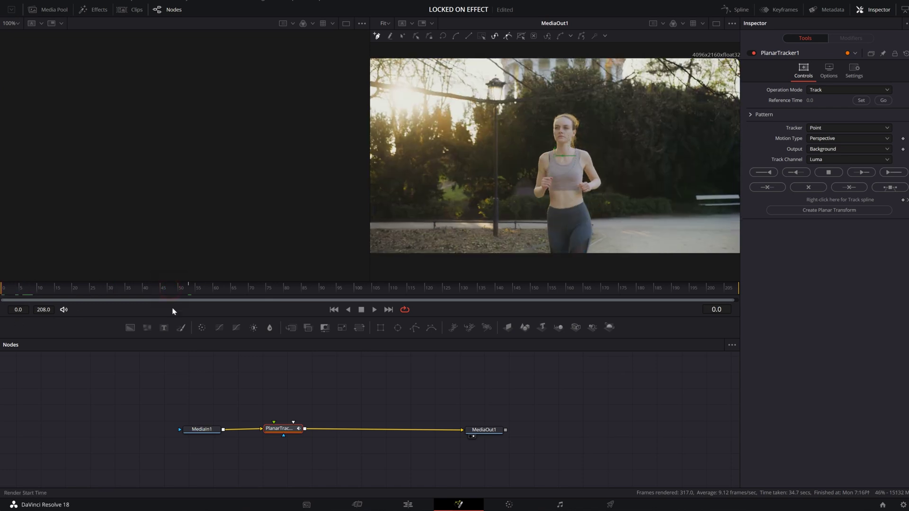
Set the Planar Tracker to Hybrid Point/Area with Translation motion type.
left_click(829, 128)
left_click(829, 148)
left_click(822, 139)
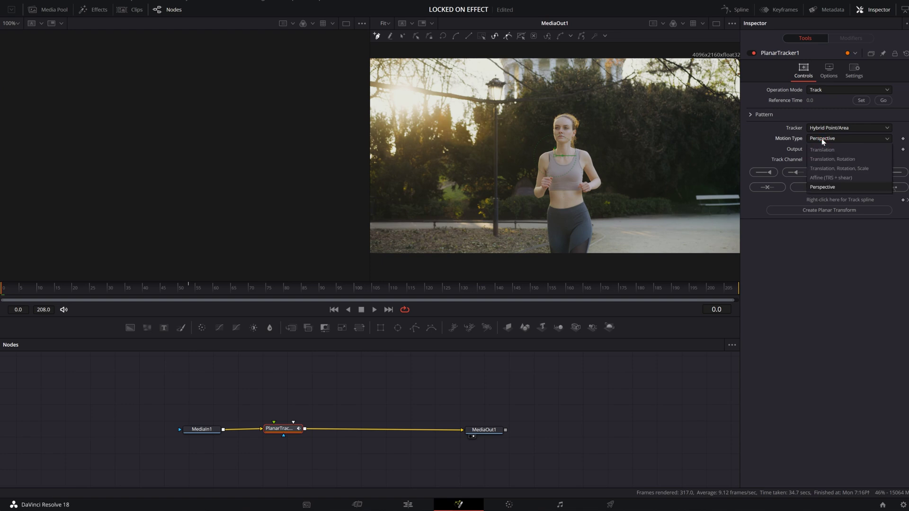
left_click(819, 151)
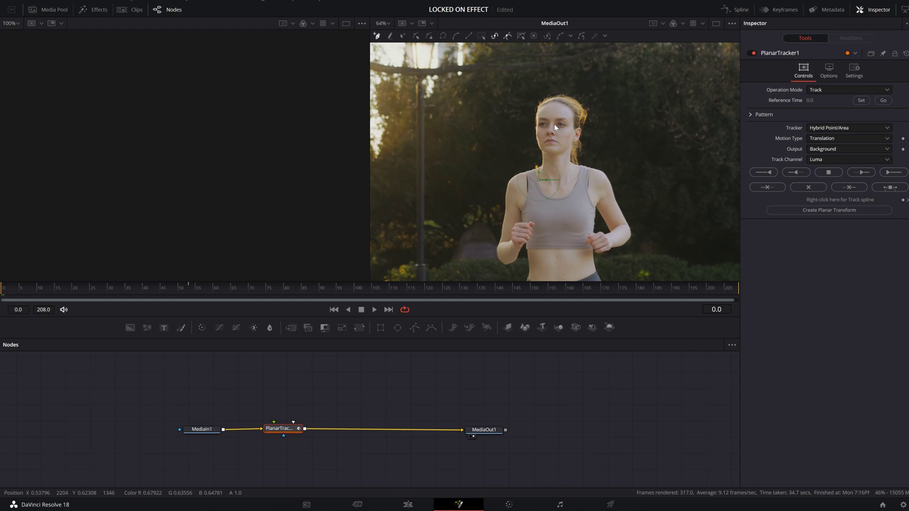
Draw a closed polygon outline around the woman's face.
scroll(555, 127, "up", 5)
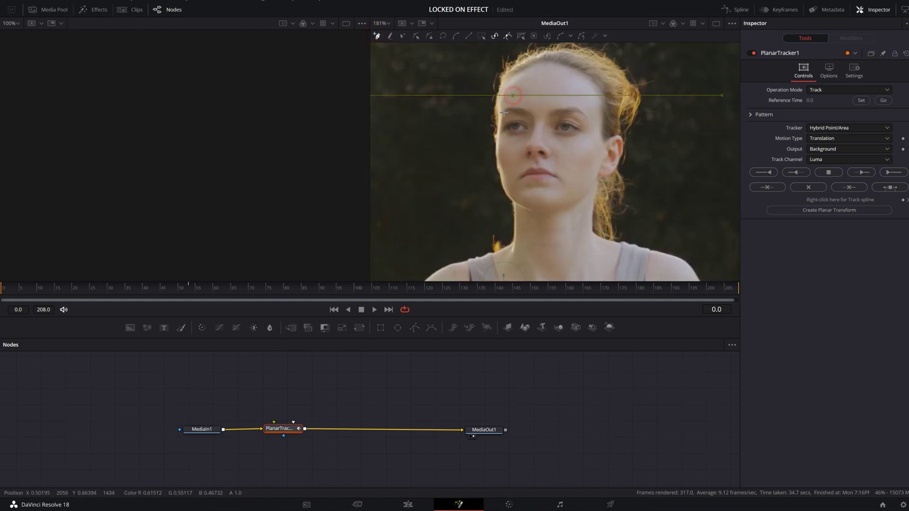
left_click(513, 96)
left_click(568, 191)
left_click(598, 138)
left_click(592, 110)
left_click(559, 97)
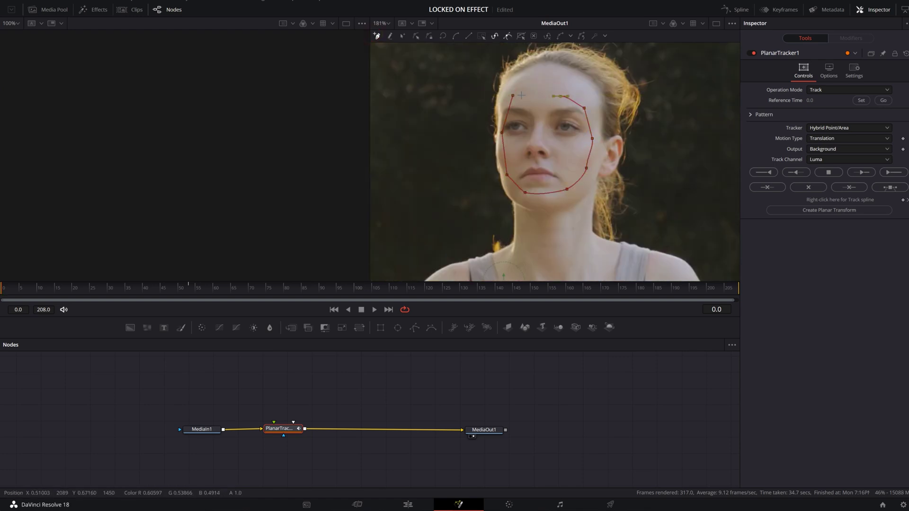
left_click(513, 96)
scroll(439, 101, "down", 10)
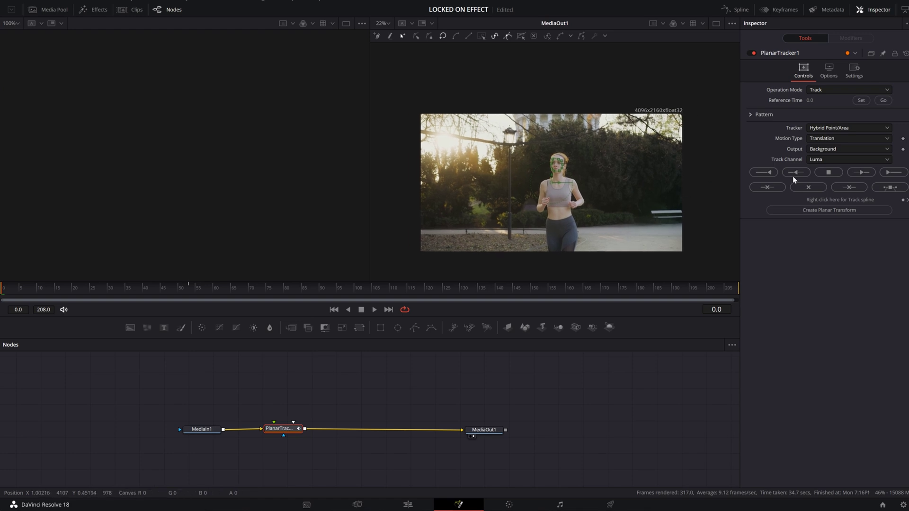
Track the face forward, switch PlanarTracker1 to Stabilize, and scrub to review at frame 87.
left_click(892, 172)
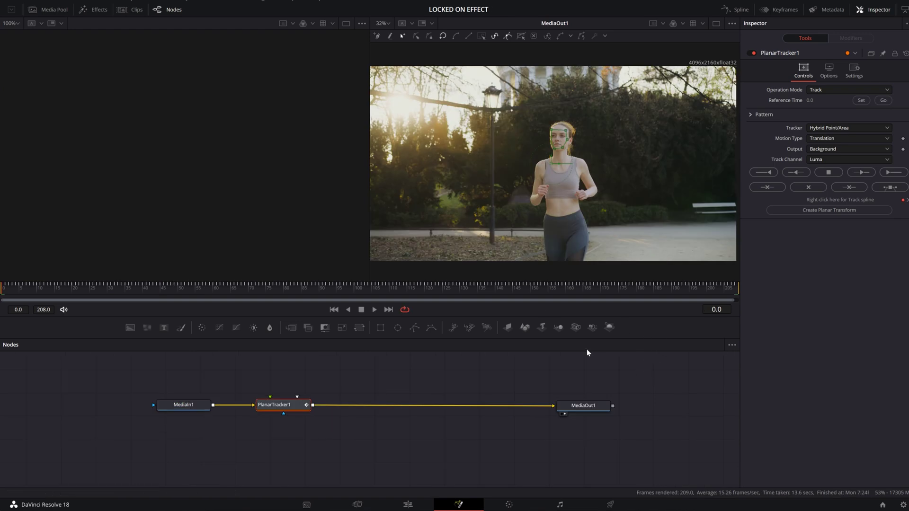
left_click(831, 89)
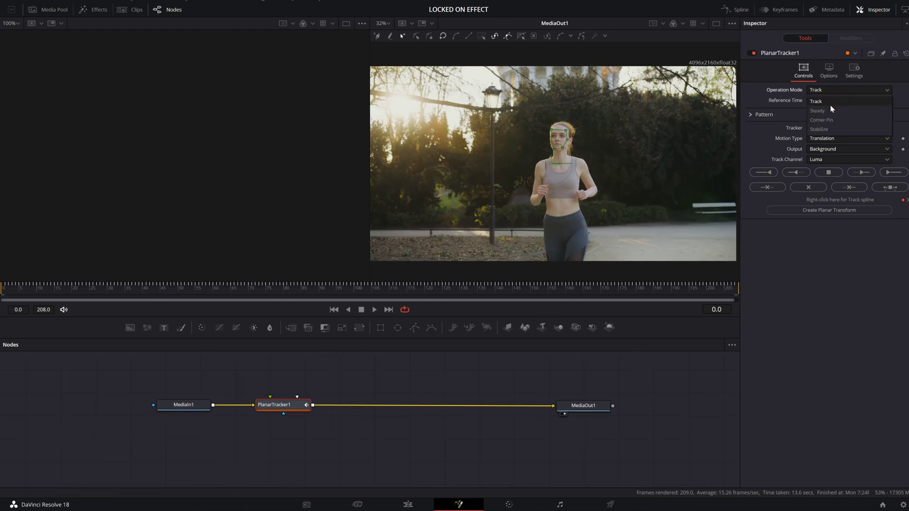
left_click(823, 128)
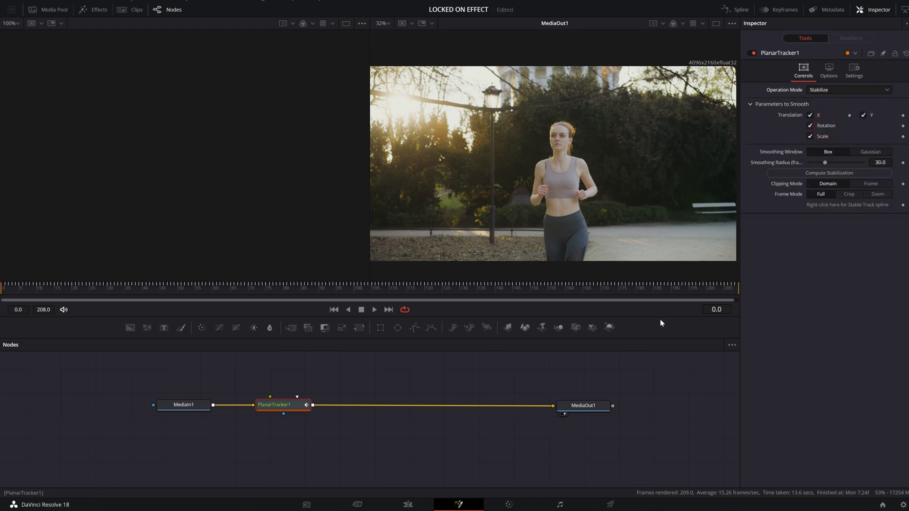
left_click_drag(331, 287, 451, 289)
left_click_drag(319, 298, 308, 289)
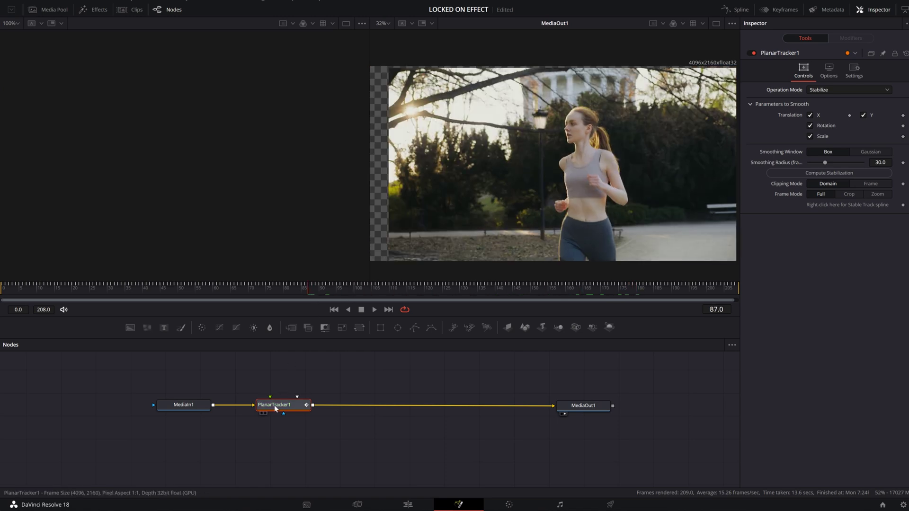
Add a Transform node after PlanarTracker1 and set its Size to 1.155.
key("shift+space")
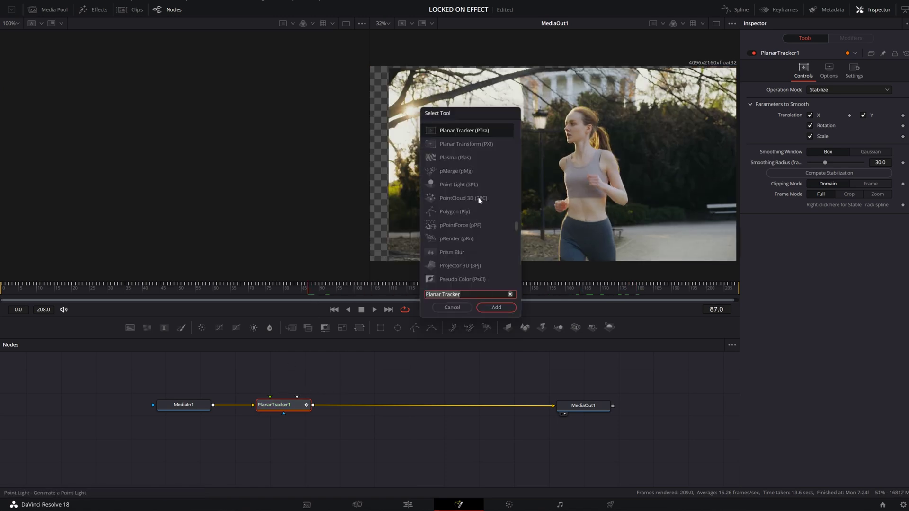
type("transform")
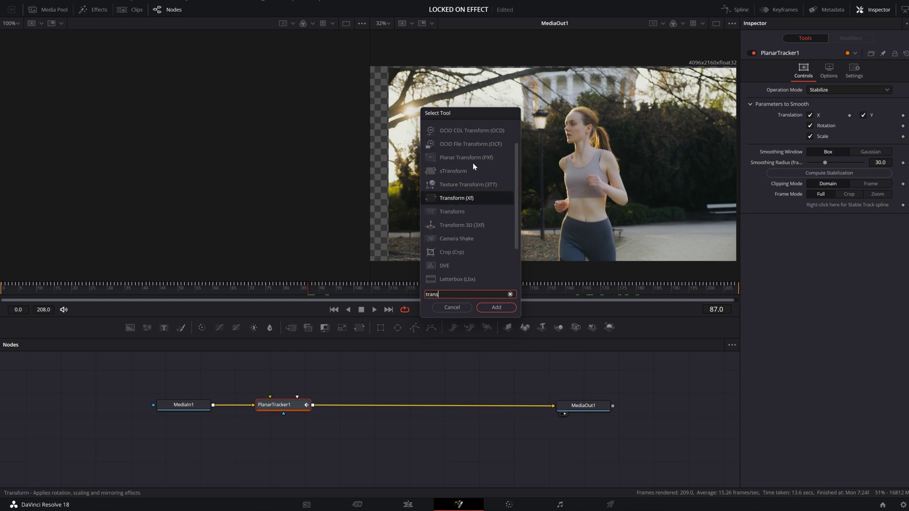
key("Return")
left_click(879, 131)
type("1.155")
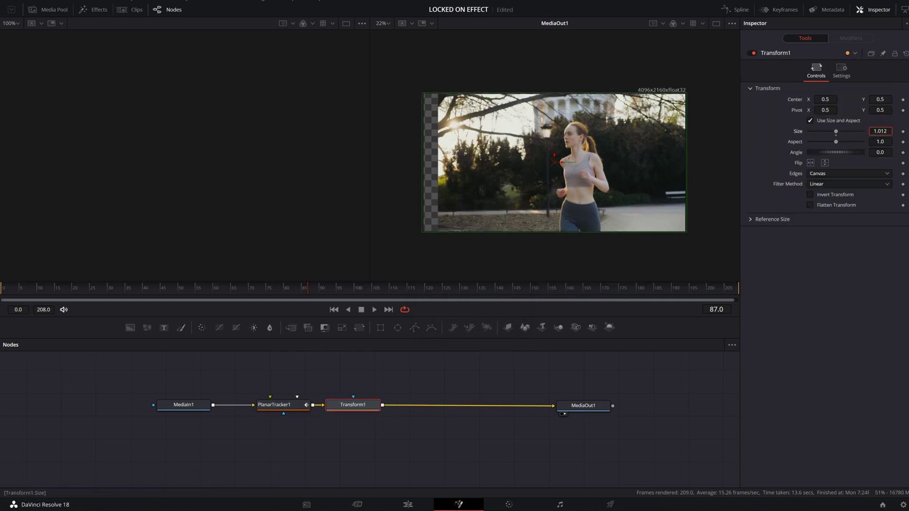